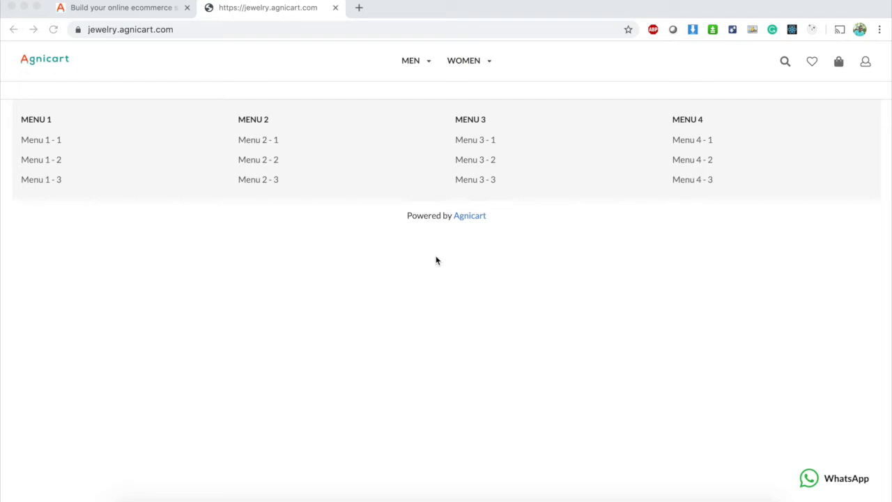
Create a new menu named Footer Menu in the store admin and open its item list
click(129, 11)
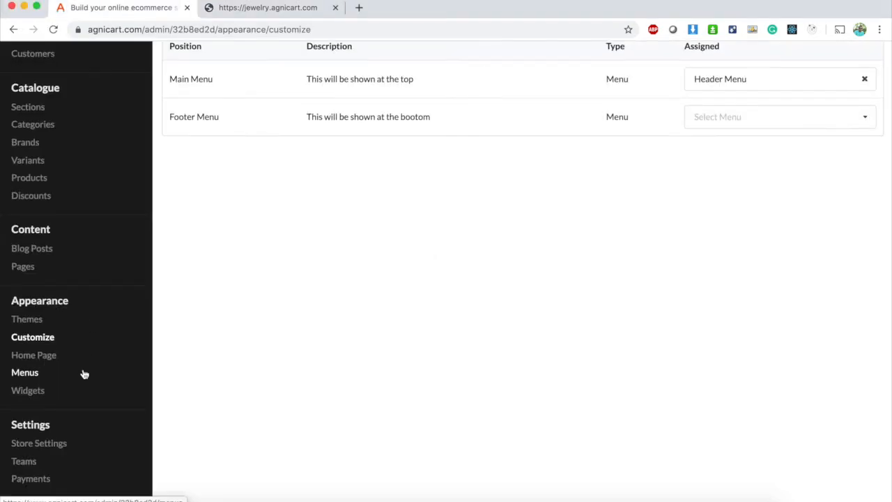
click(24, 378)
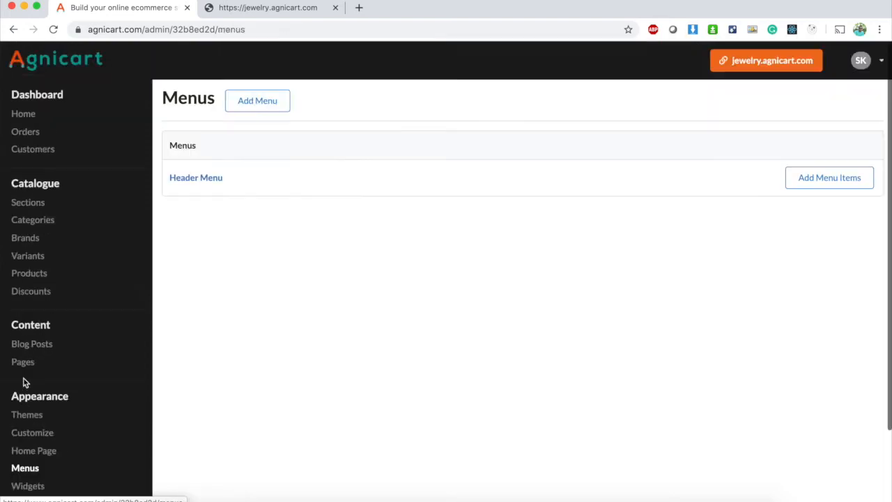
click(256, 104)
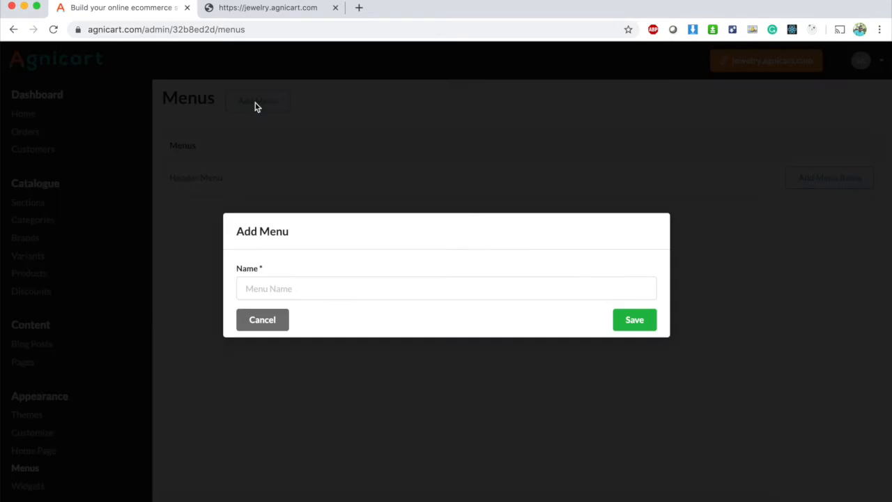
click(272, 287)
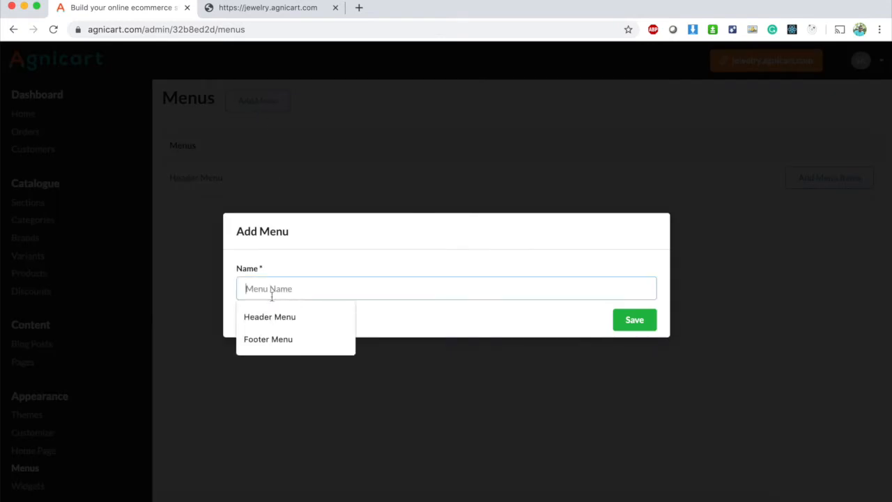
click(270, 338)
click(641, 322)
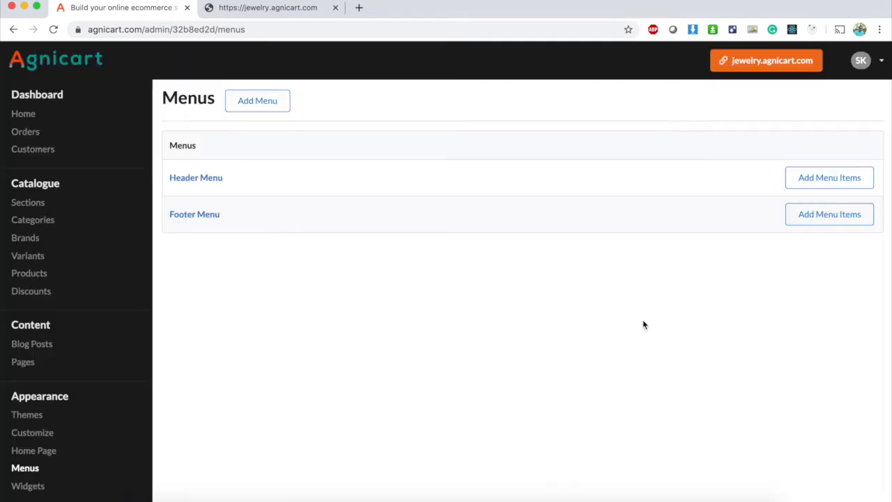
click(196, 215)
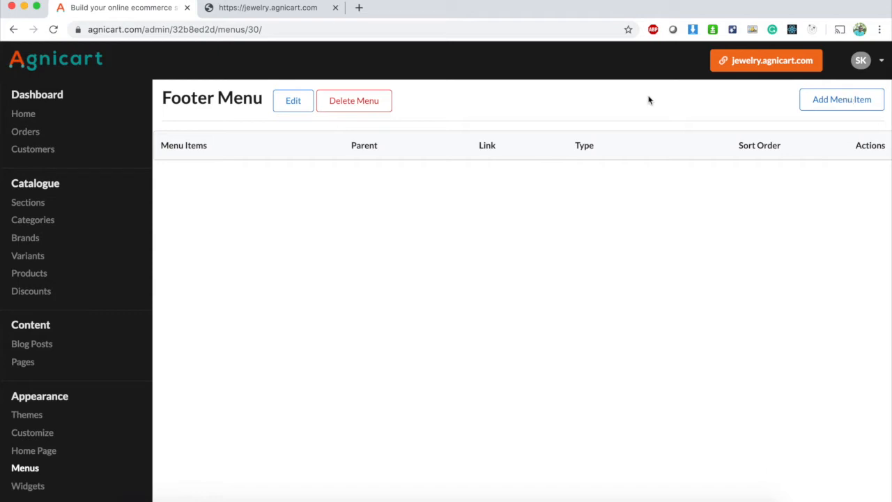
Add a menu item of type Custom to the Footer Menu, with About Us as both its link and title
click(293, 6)
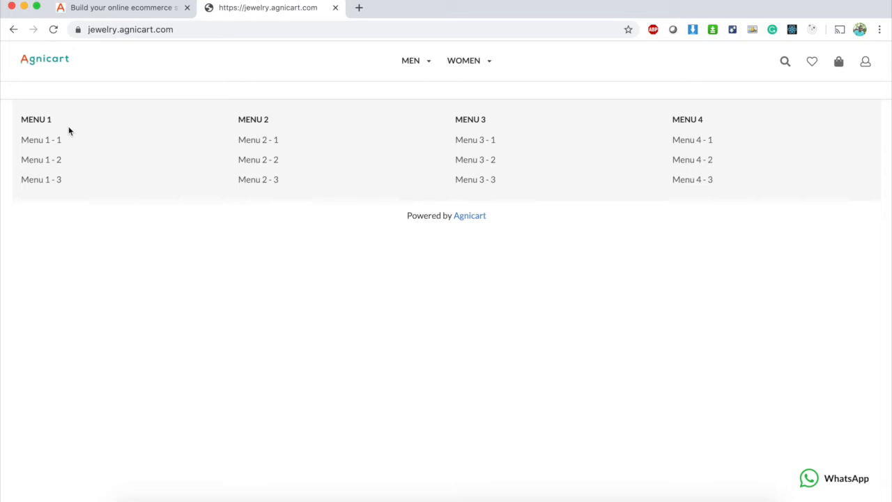
click(142, 14)
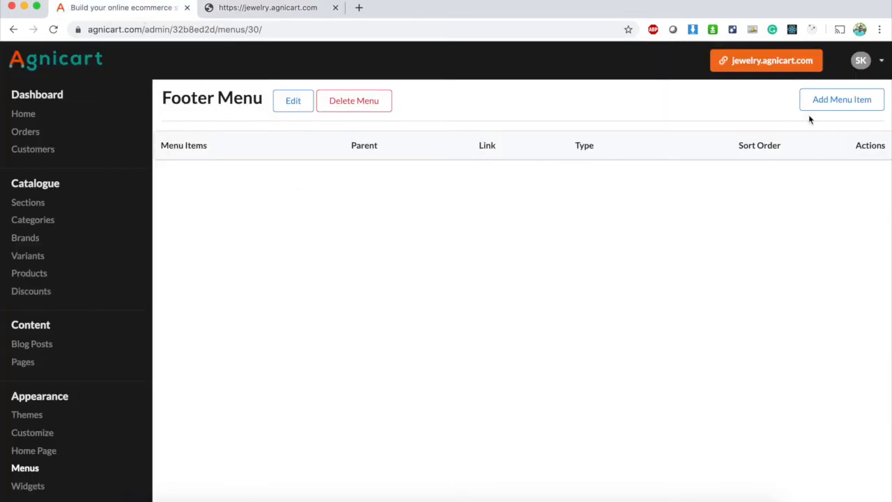
click(852, 101)
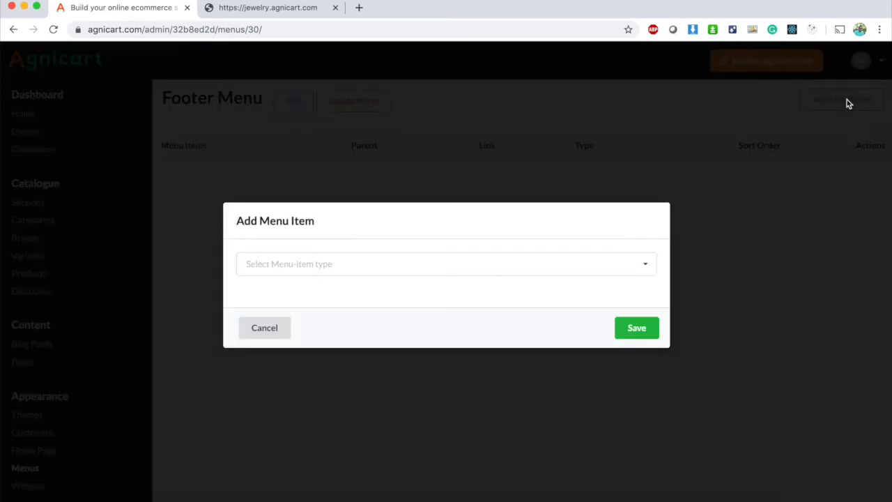
click(308, 263)
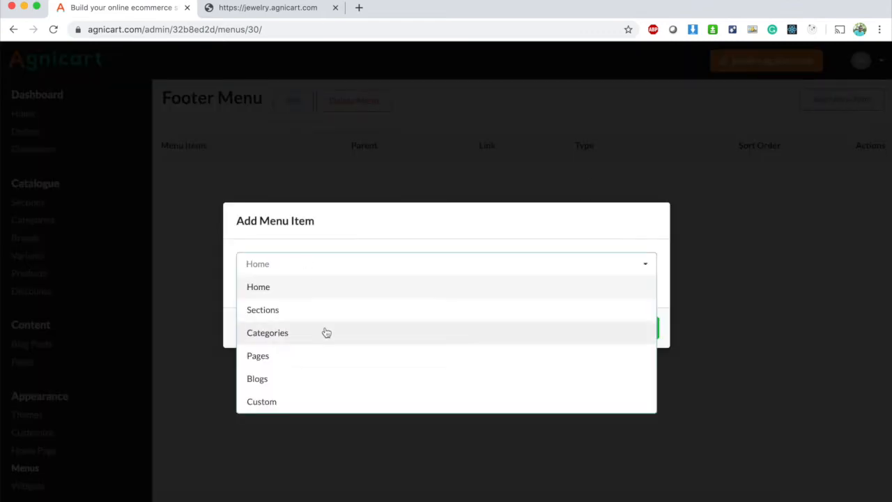
click(289, 399)
click(272, 234)
text(About Us)
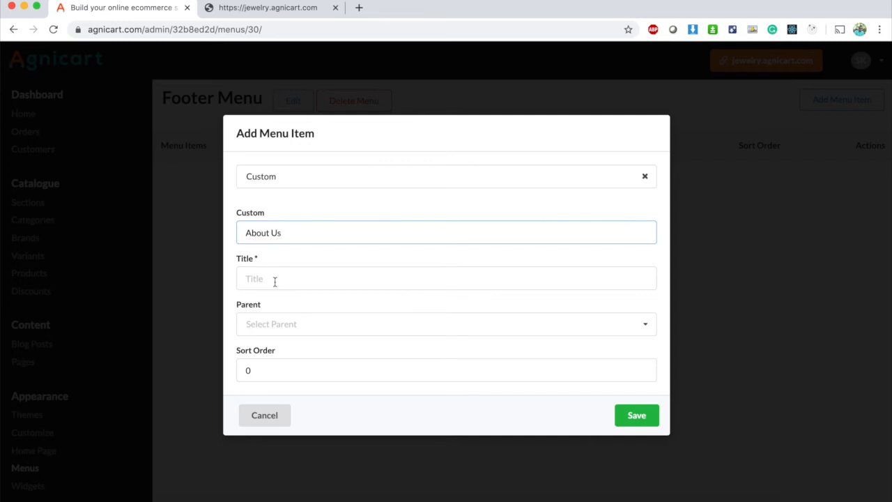
click(275, 282)
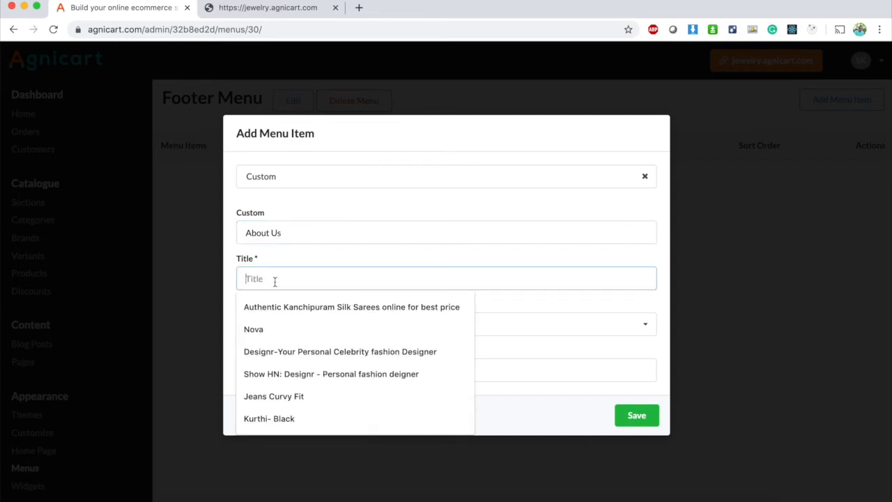
text(About Us)
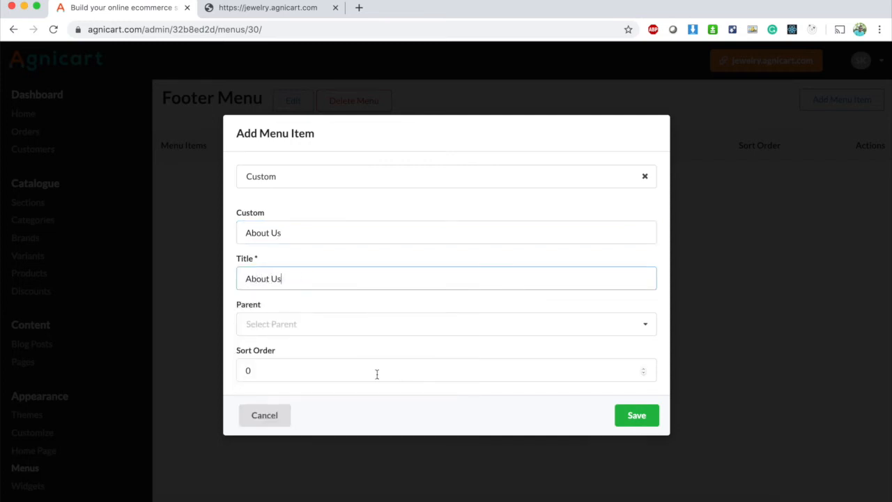
click(636, 415)
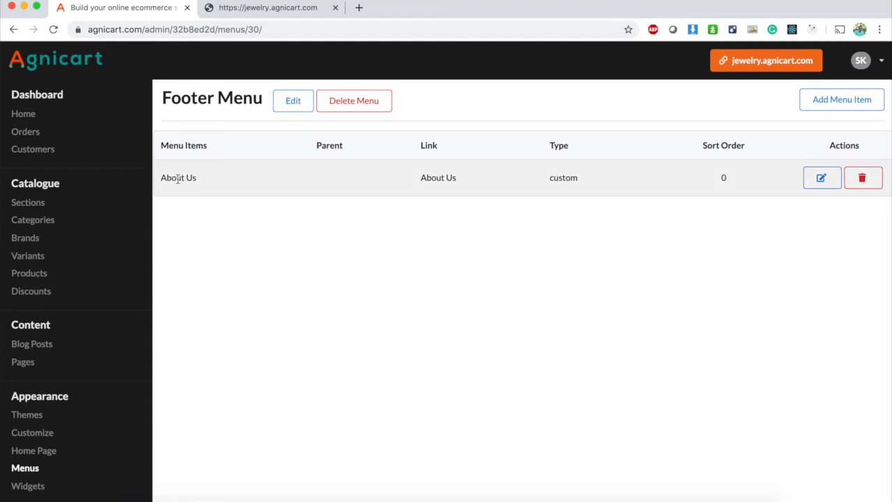
click(846, 103)
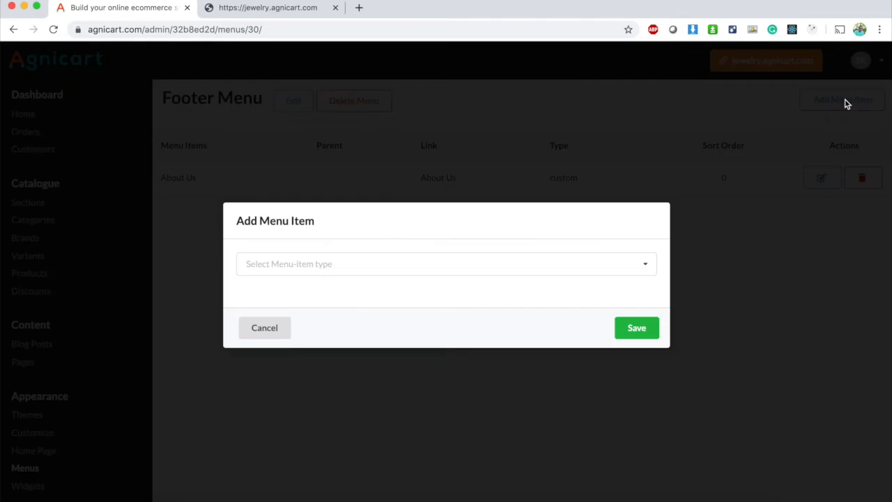
click(287, 262)
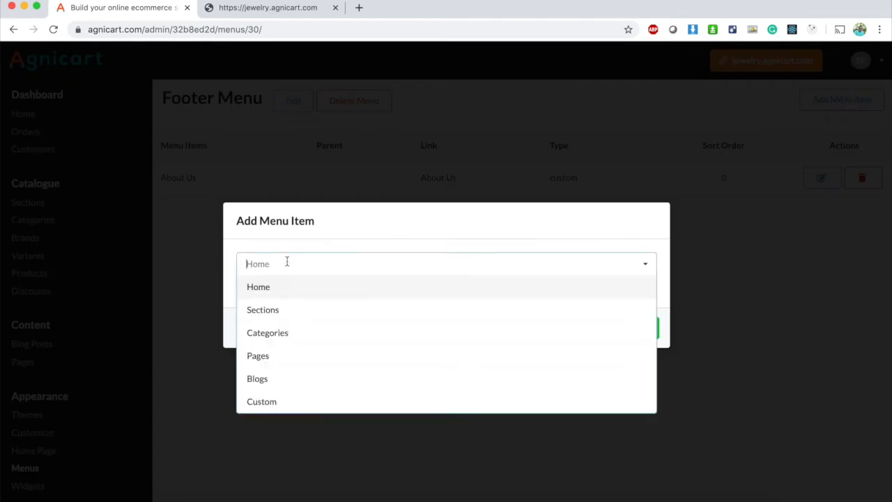
click(292, 363)
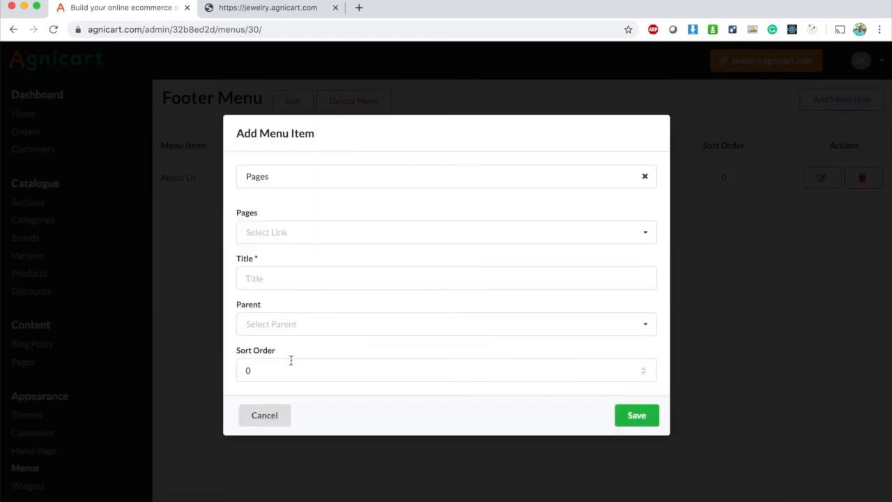
click(265, 415)
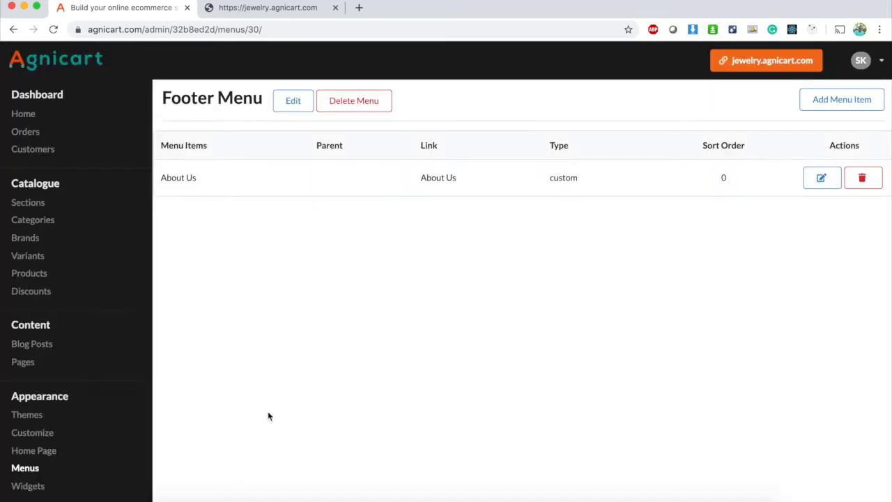
Delete the existing About Us page from the store's content pages
click(30, 362)
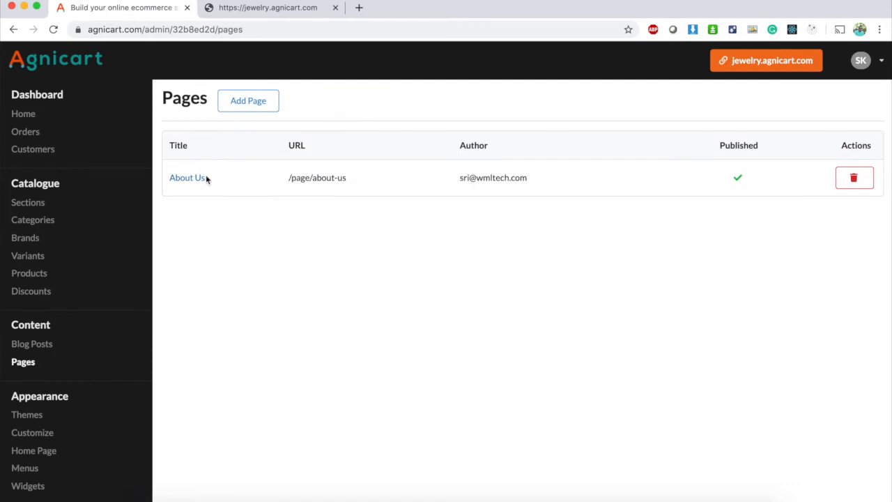
click(855, 178)
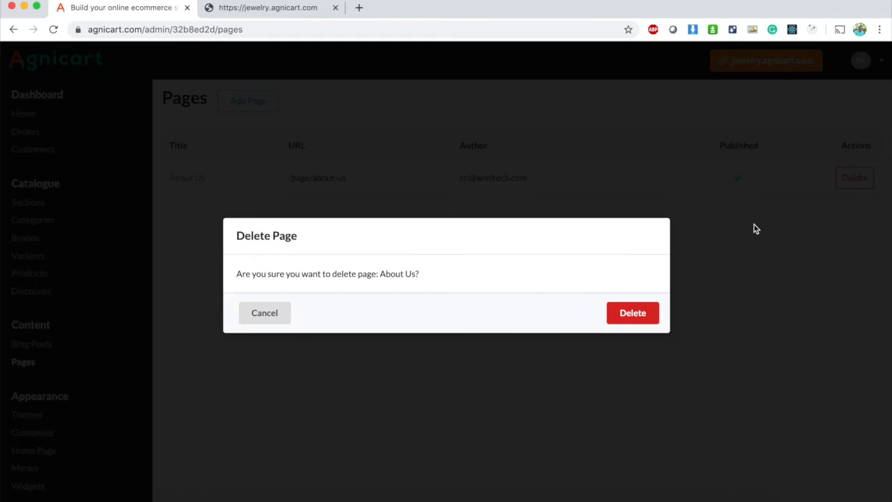
click(633, 314)
Create a page titled About Us with the content "This is a About Us page." and save it as published
click(248, 101)
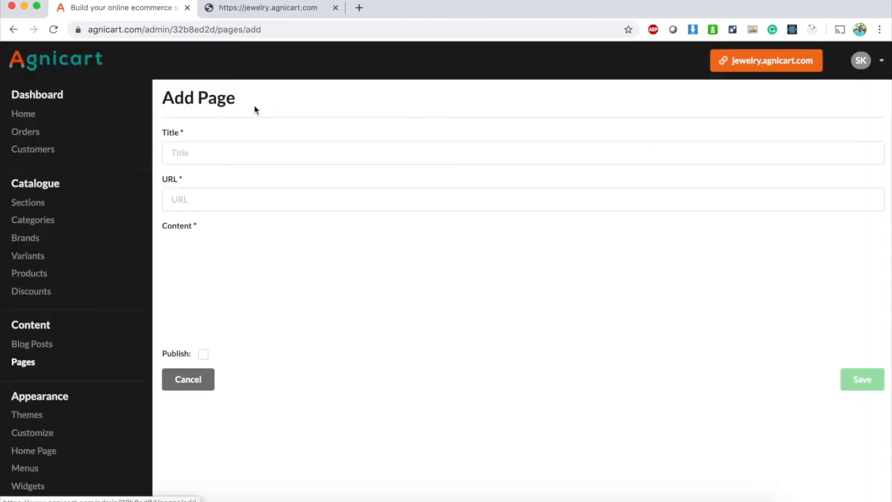
click(203, 152)
text(About Us)
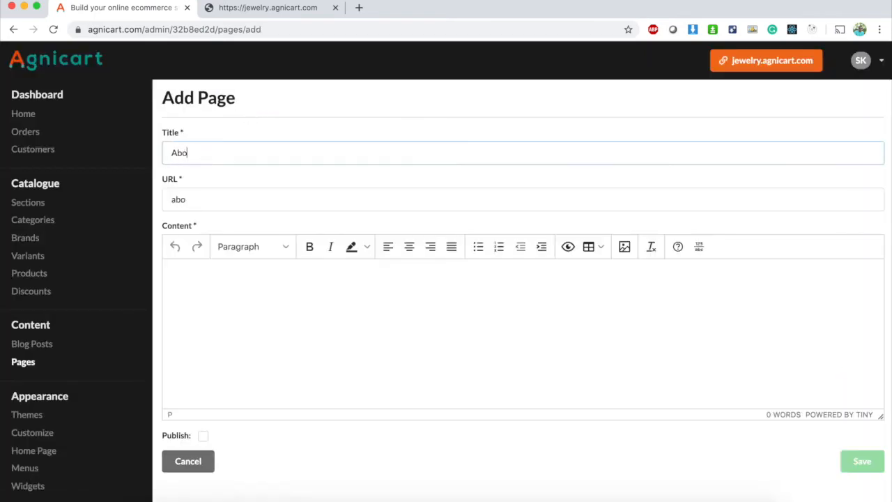
click(194, 282)
text(This is a About Us page cr)
key(BackSpace)
key(BackSpace)
text(.)
click(203, 437)
click(868, 460)
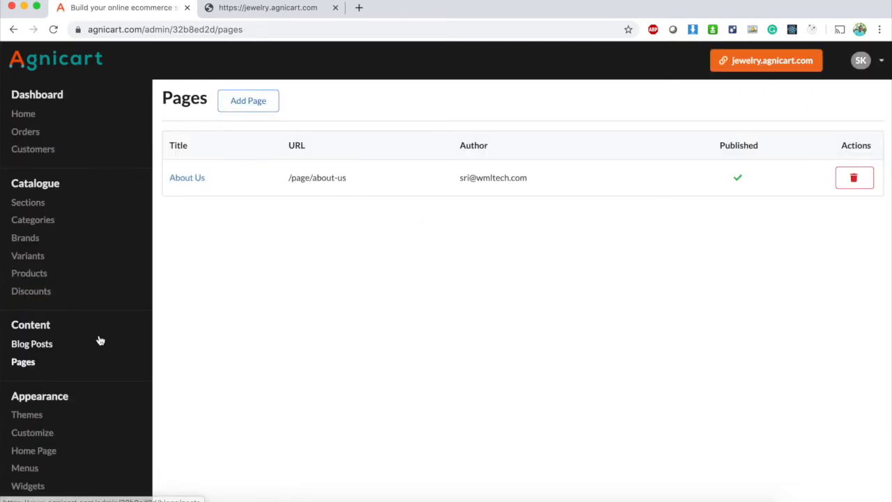
Start a new Footer Menu item of type Pages and link it to the About Us page
scroll(100, 340, down, 3)
click(29, 374)
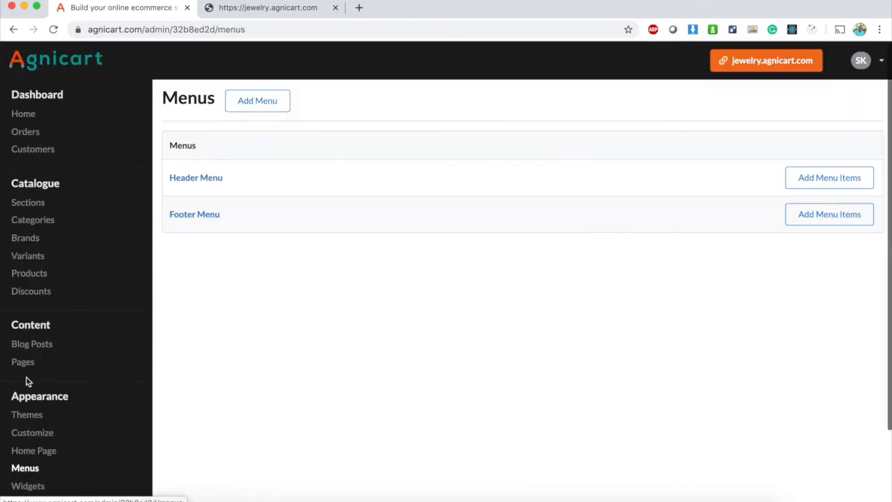
click(201, 215)
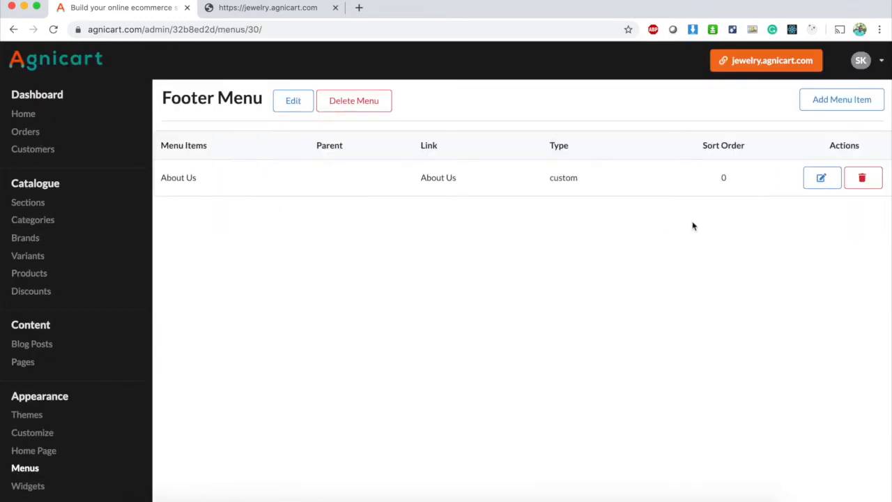
click(840, 104)
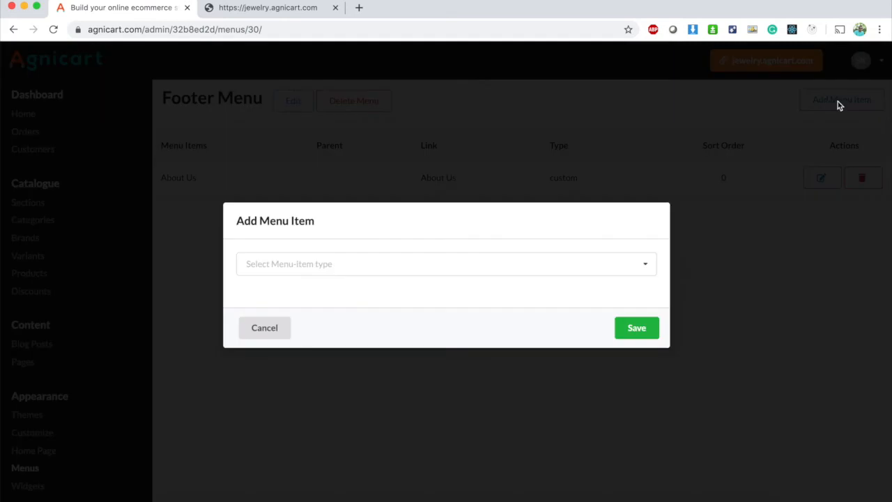
click(293, 264)
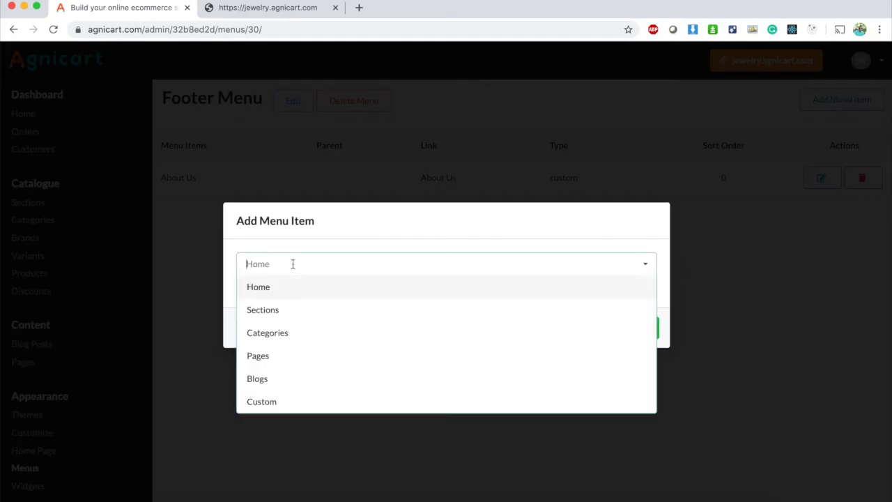
click(284, 358)
click(272, 237)
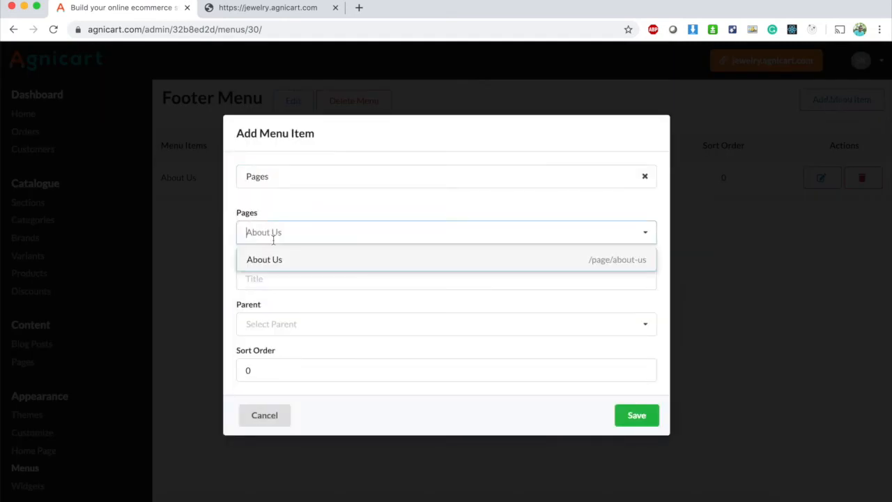
text(About Us)
click(259, 264)
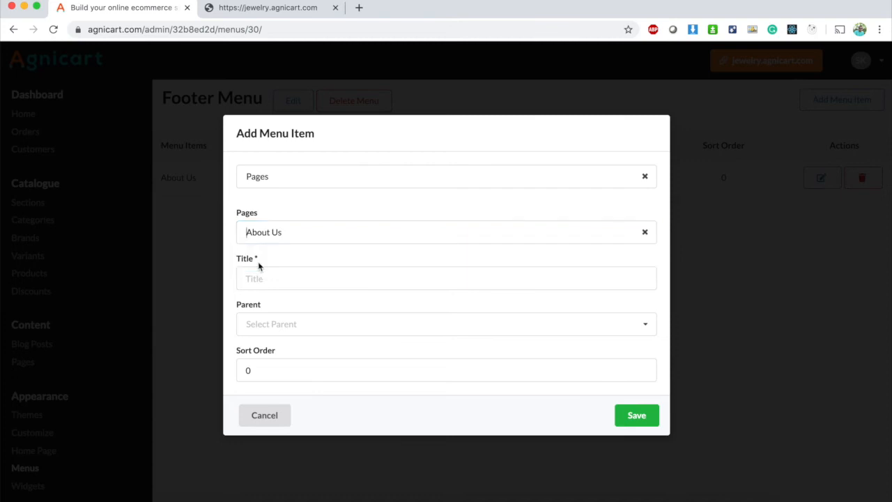
Title the new menu item About Us, set its parent to About Us, and save it
click(283, 283)
text(About)
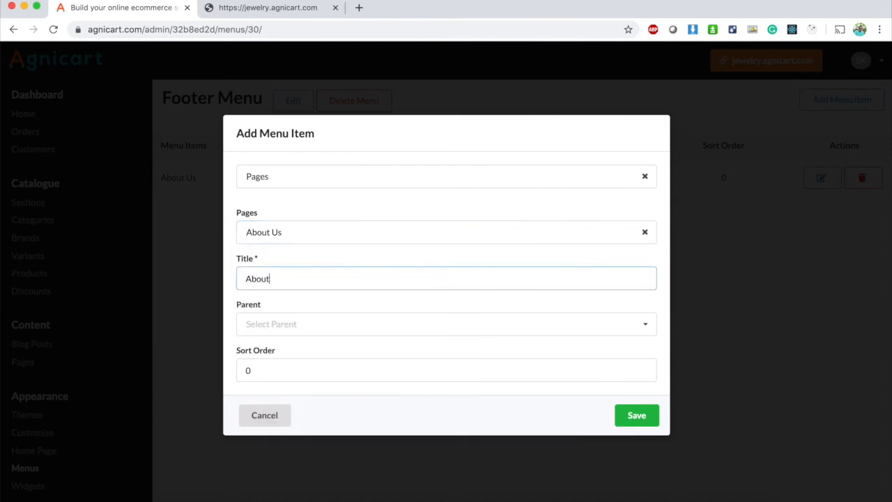
click(296, 333)
click(288, 346)
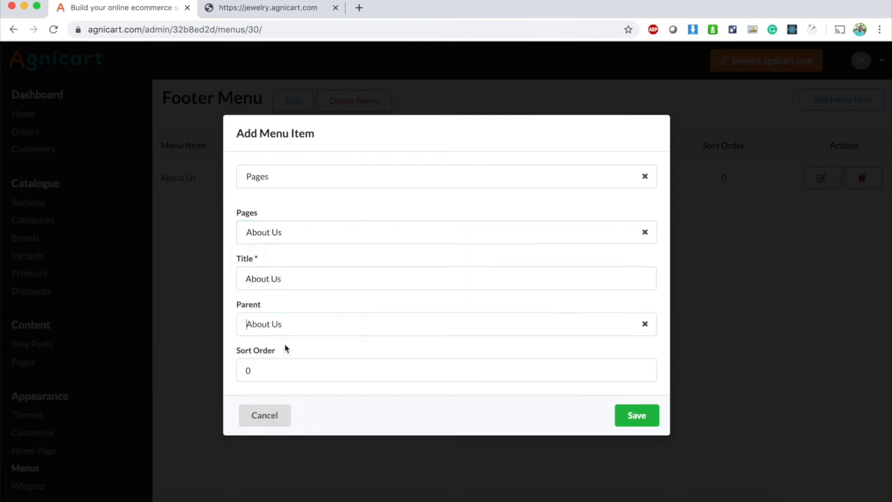
click(637, 415)
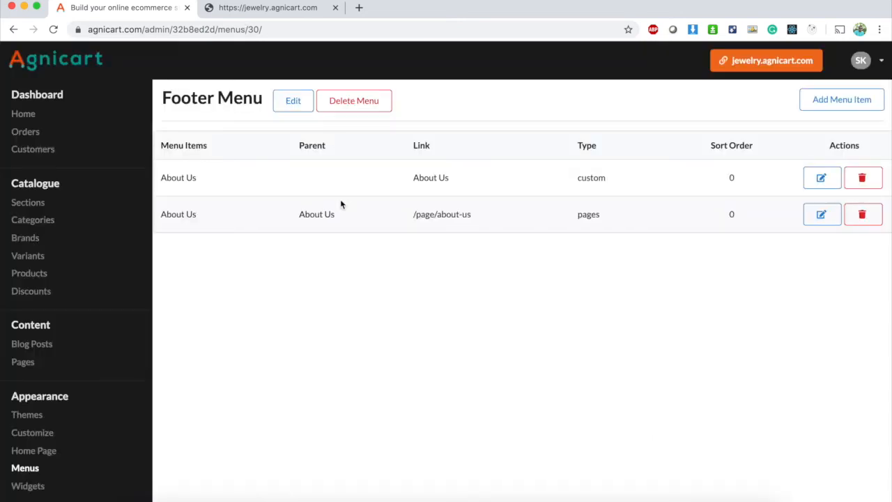
Reload the jewelry.agnicart.com storefront to check its footer menu, and return to the store admin
click(277, 8)
click(230, 27)
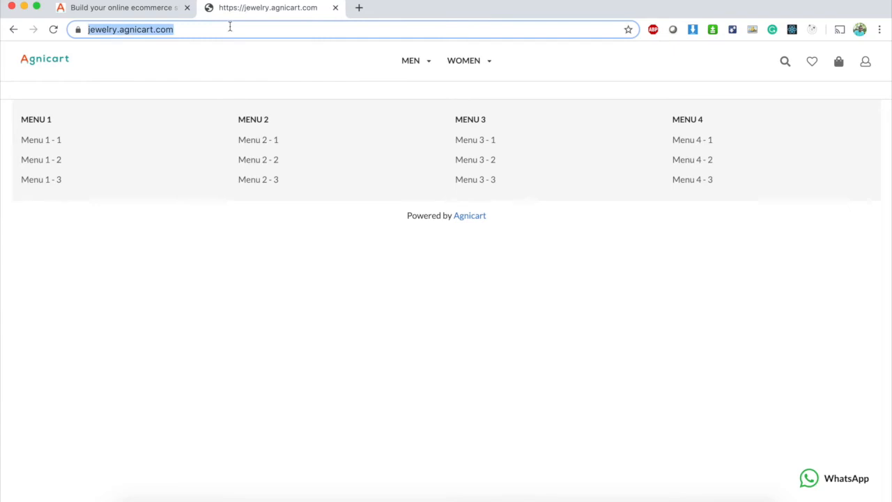
key(Return)
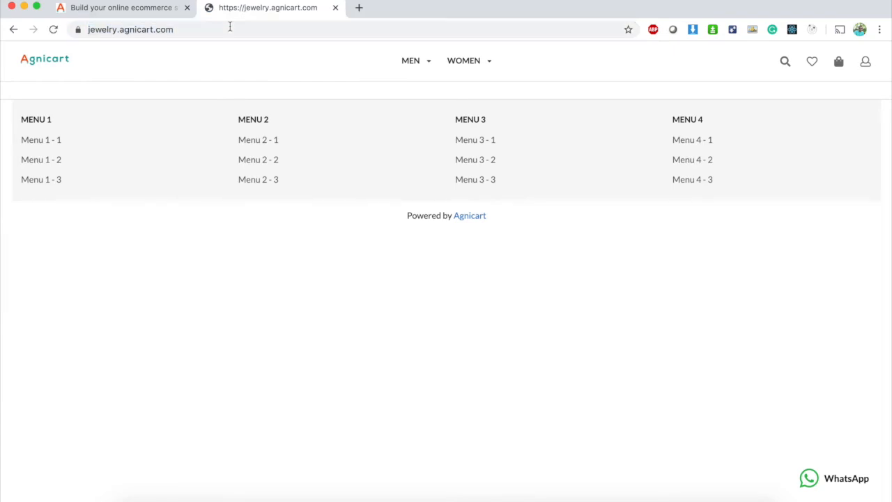
click(148, 14)
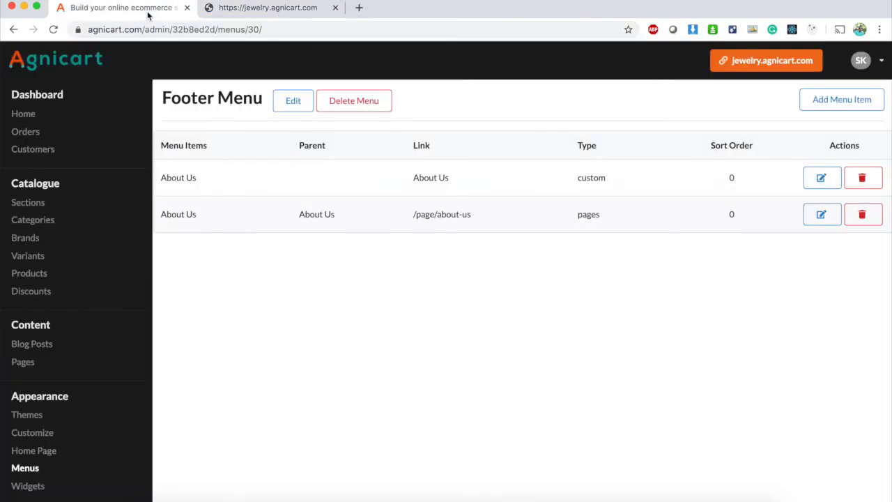
Assign the Footer Menu to the Footer Menu position in the theme customization settings
scroll(70, 404, down, 2)
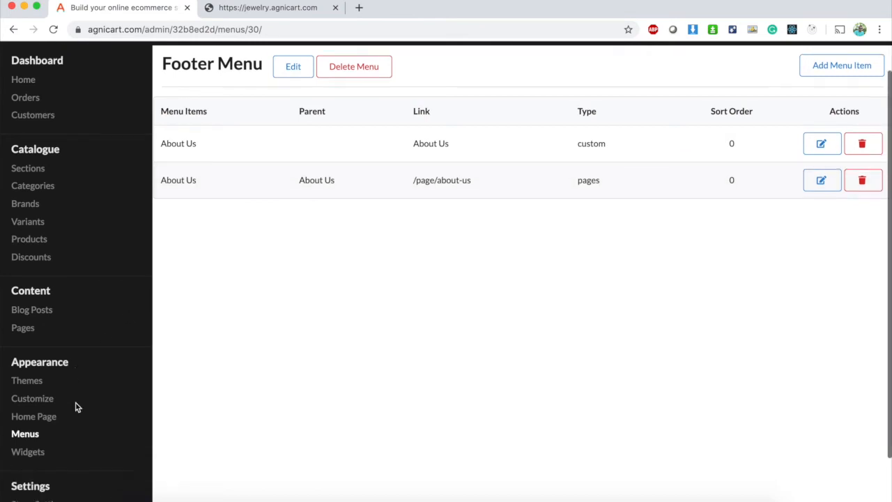
click(41, 375)
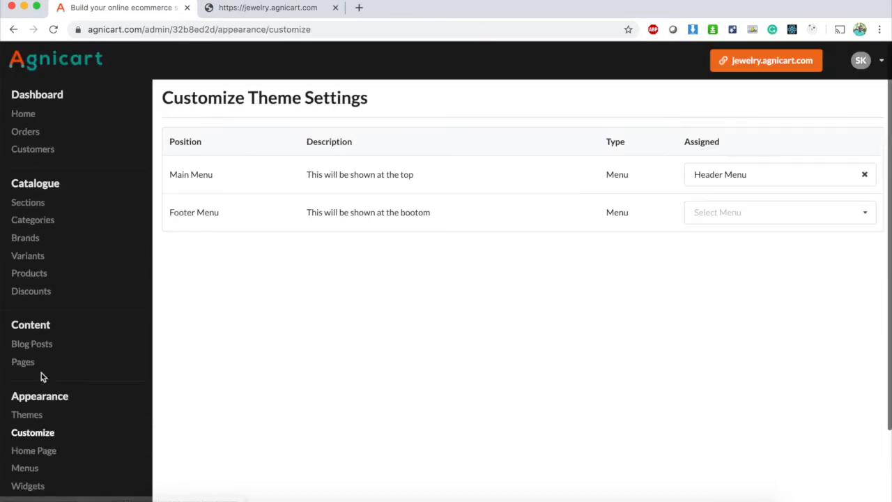
click(736, 216)
click(720, 258)
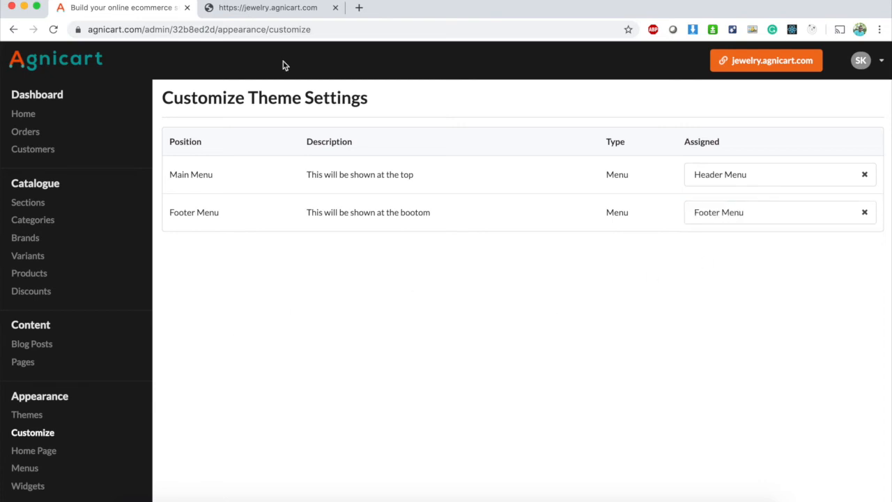
Reload the jewelry.agnicart.com storefront to check the assigned footer menu
click(275, 7)
click(271, 29)
key(Return)
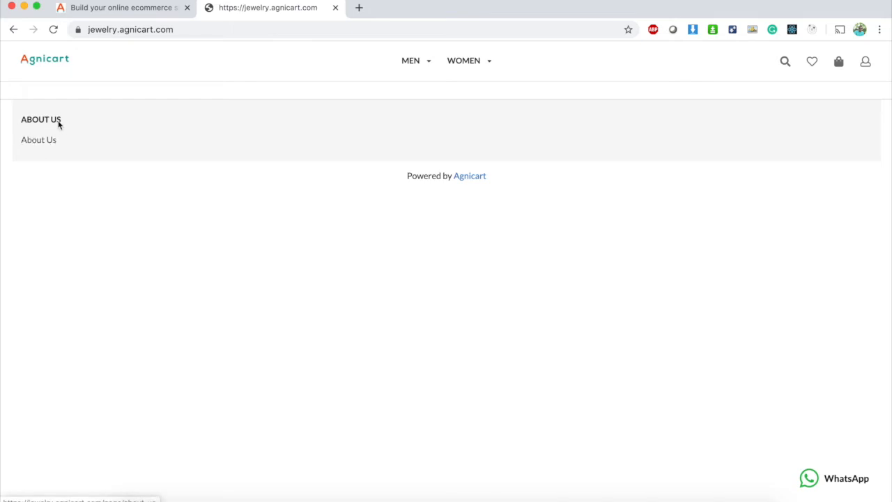
Return to the store admin and open the Footer Menu's list of items
click(138, 11)
scroll(181, 348, down, 3)
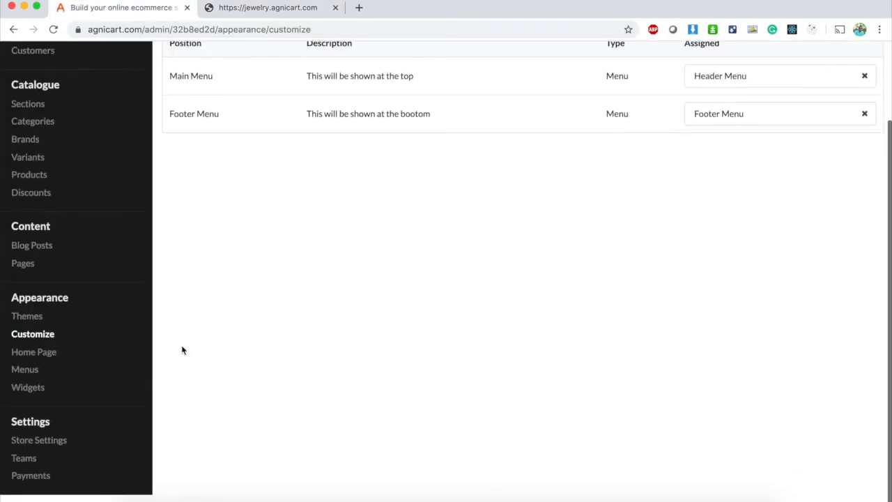
click(23, 359)
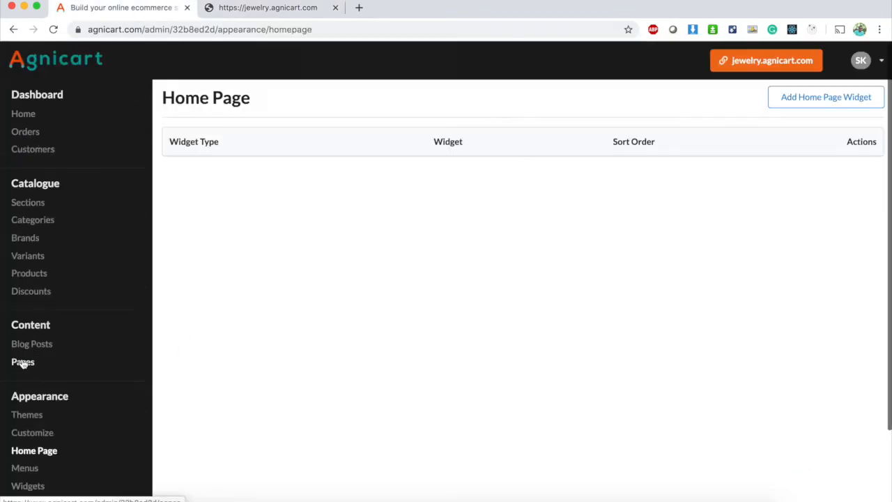
scroll(33, 392, down, 3)
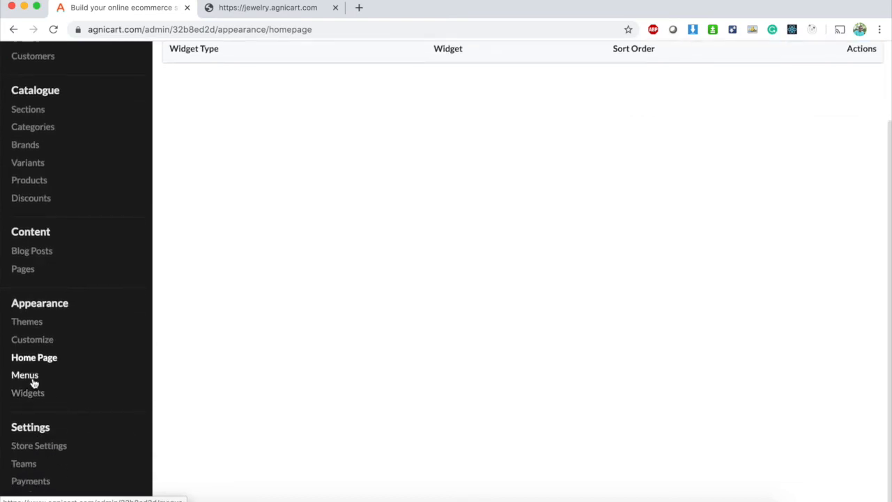
click(28, 375)
click(195, 213)
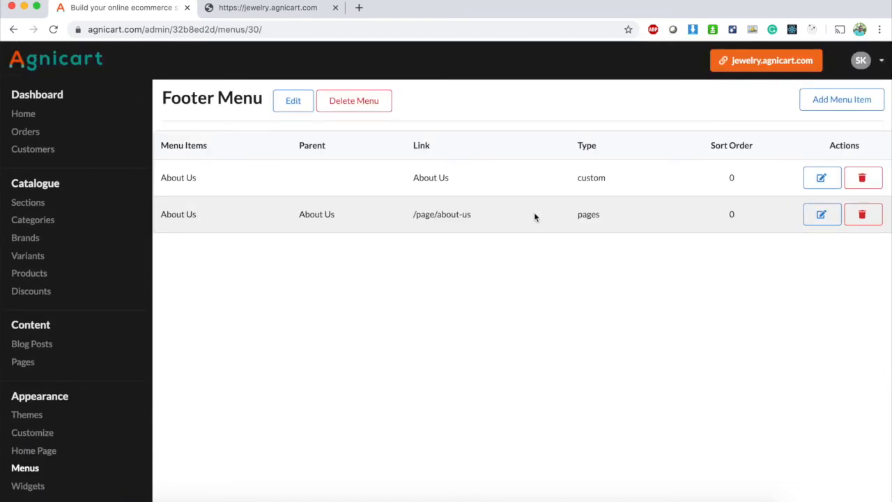
Change both the title and the custom link of the custom About Us menu item to Company and save it
click(817, 179)
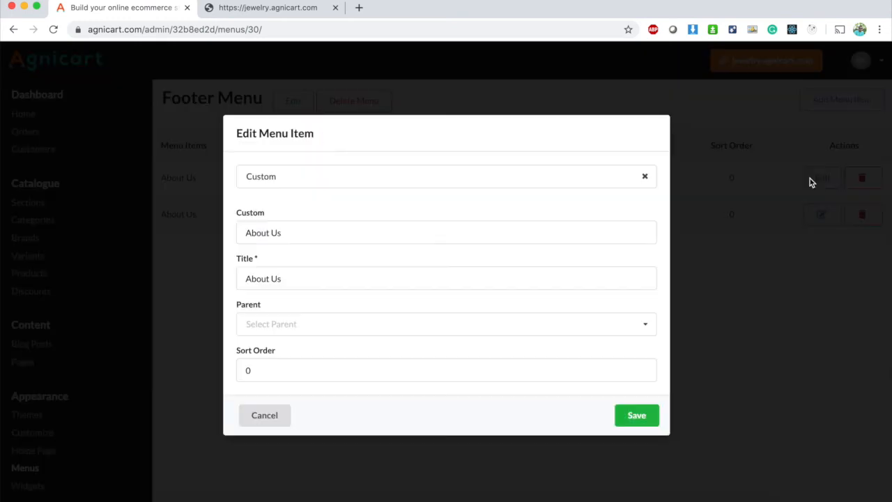
double_click(267, 232)
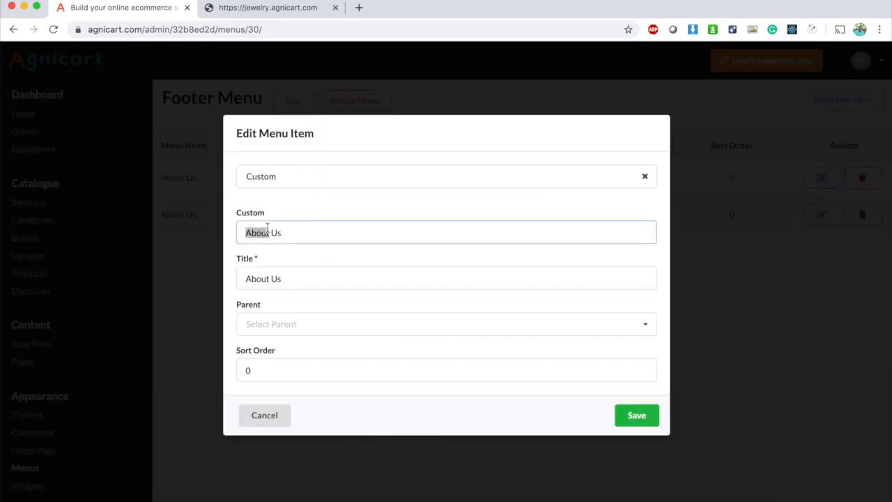
triple_click(269, 278)
text(Company)
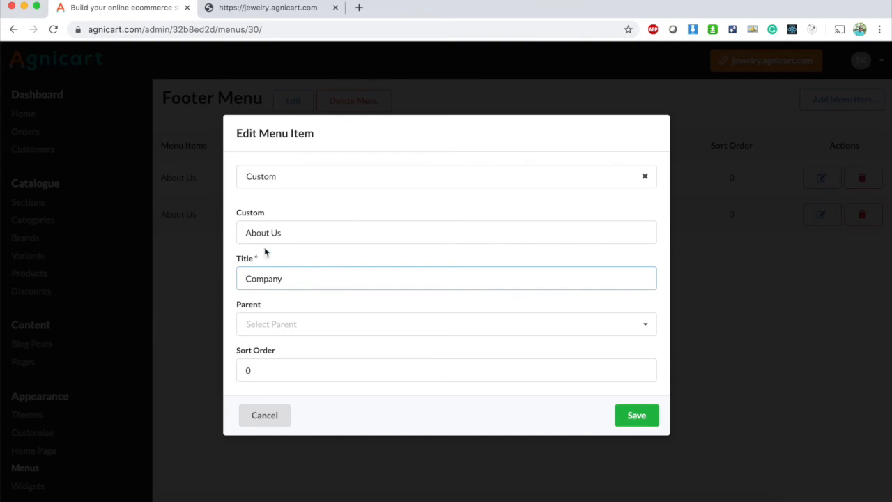
triple_click(262, 232)
text(Company)
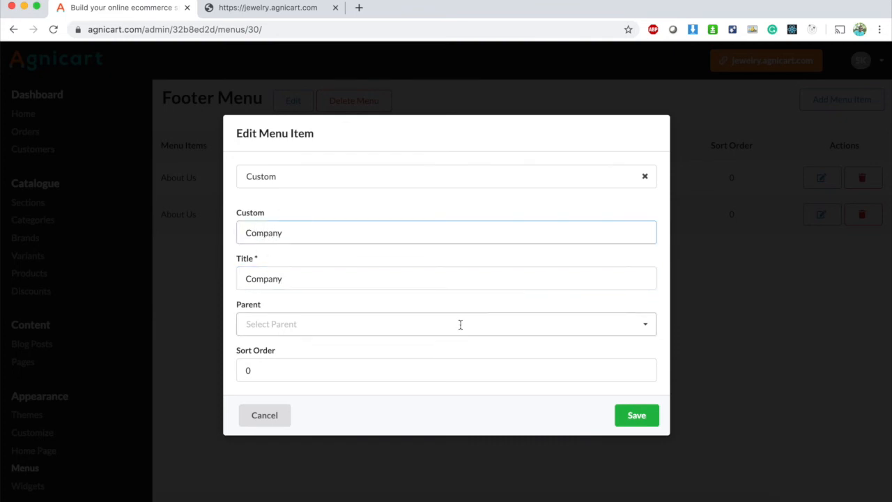
click(643, 421)
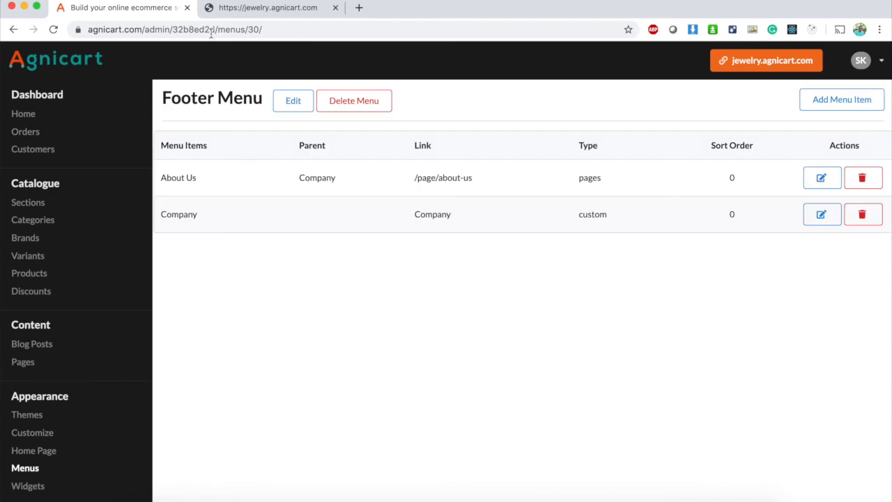
Reload the jewelry.agnicart.com storefront to check the renamed Company heading in the footer
click(275, 9)
click(198, 28)
key(Return)
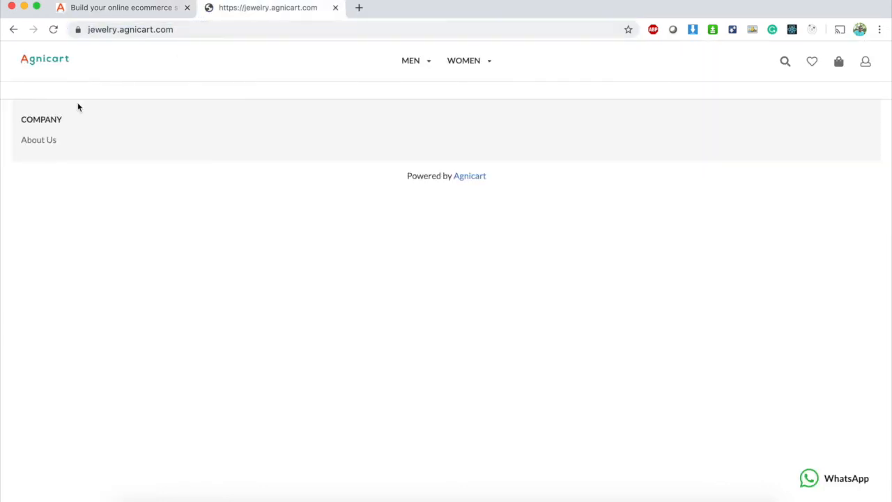
Return to the store admin and start a new page titled Terms and Conditions
click(138, 11)
scroll(95, 313, down, 2)
click(21, 304)
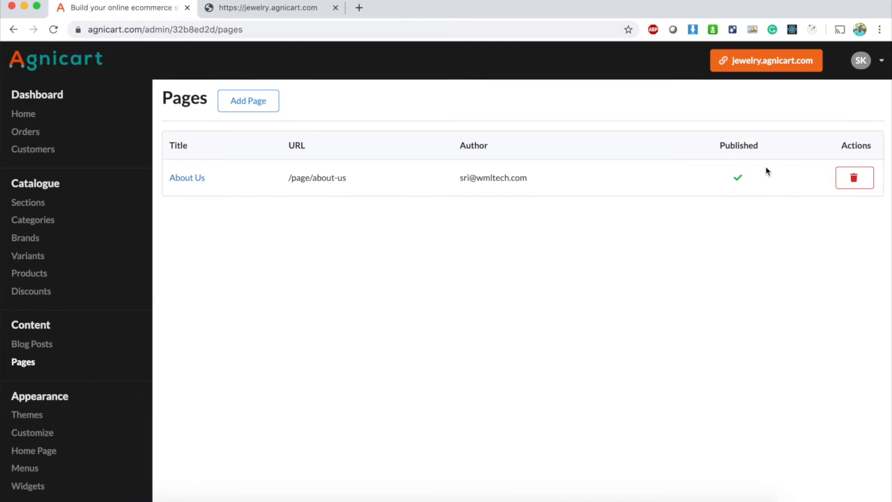
click(249, 106)
click(218, 145)
text(Terms and Conditions)
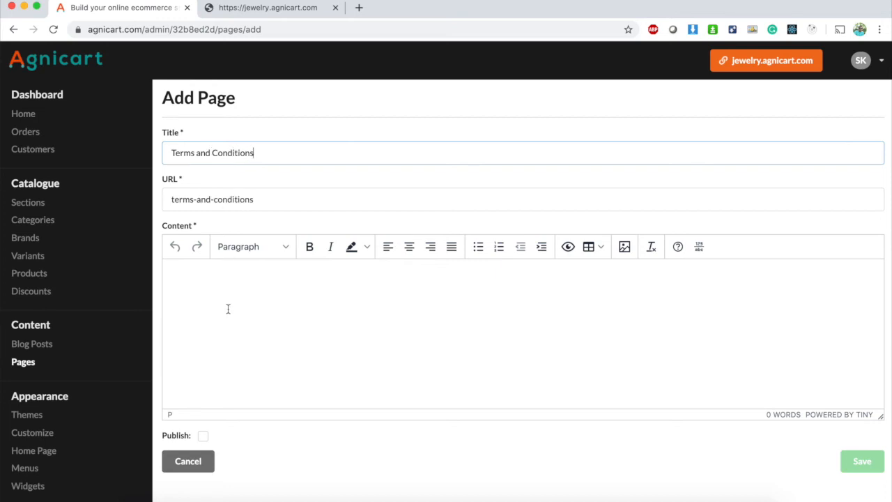
Enter the content "This is Terms and Conditions page" with the word "page" in bold, and save the page as published
click(228, 309)
text(This)
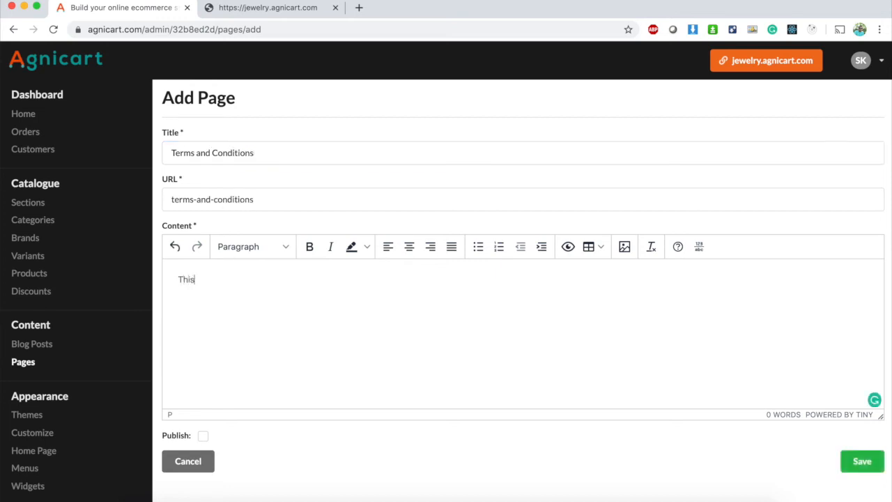
text( is Terms and Conditions page)
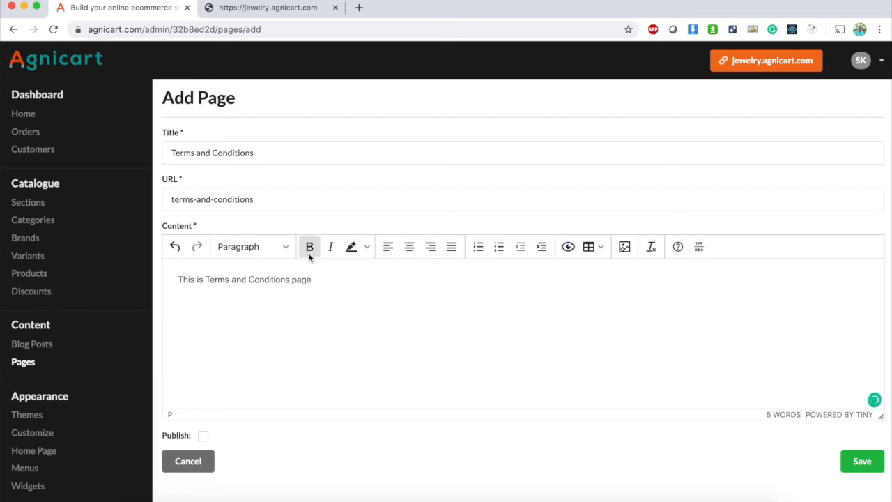
double_click(302, 280)
click(311, 252)
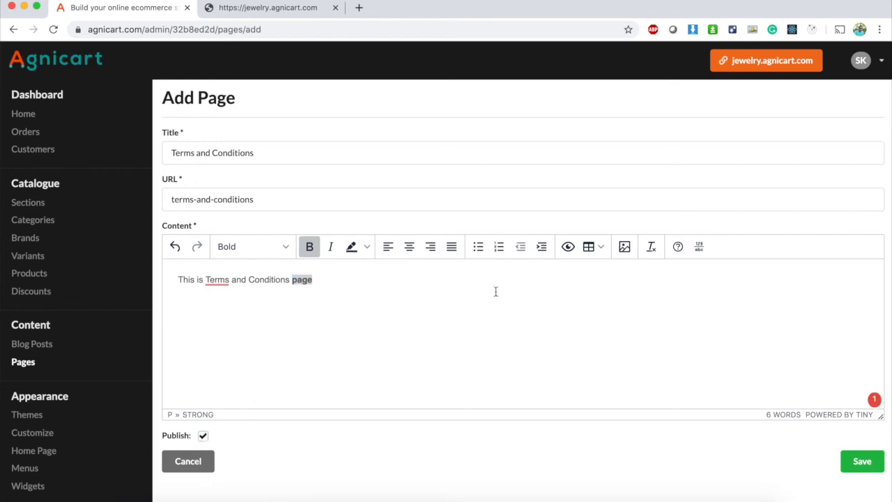
click(860, 462)
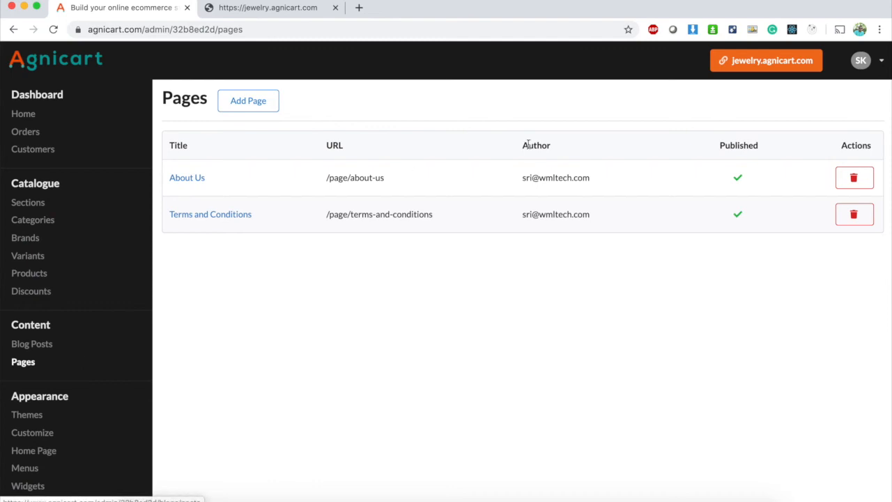
Create a page titled Privacy Policy with the content "This is Privacy Policy Page." and save it as published
click(260, 103)
click(213, 147)
text(Privacy Policy)
click(219, 291)
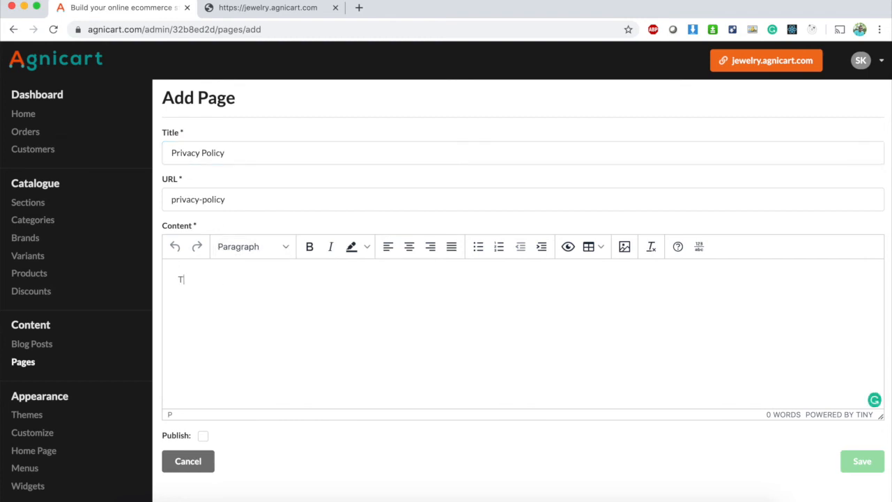
text(This is Privacy Policy p)
key(BackSpace)
text(Page.)
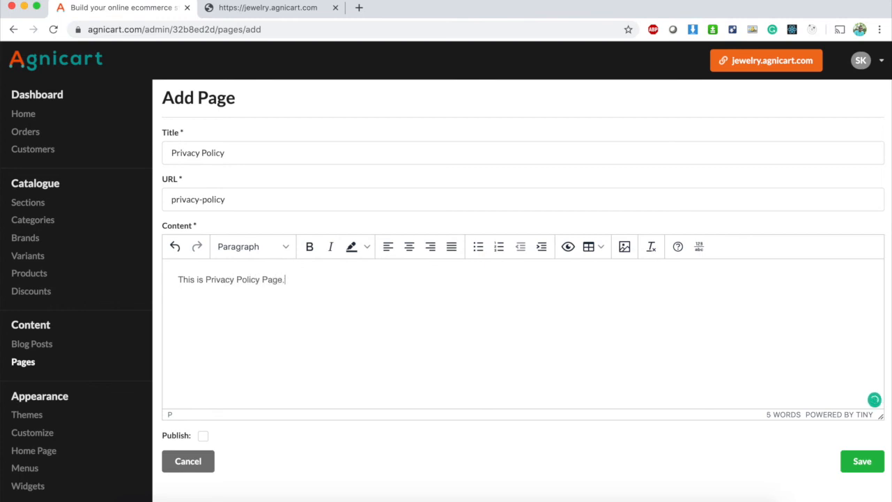
click(202, 437)
click(879, 462)
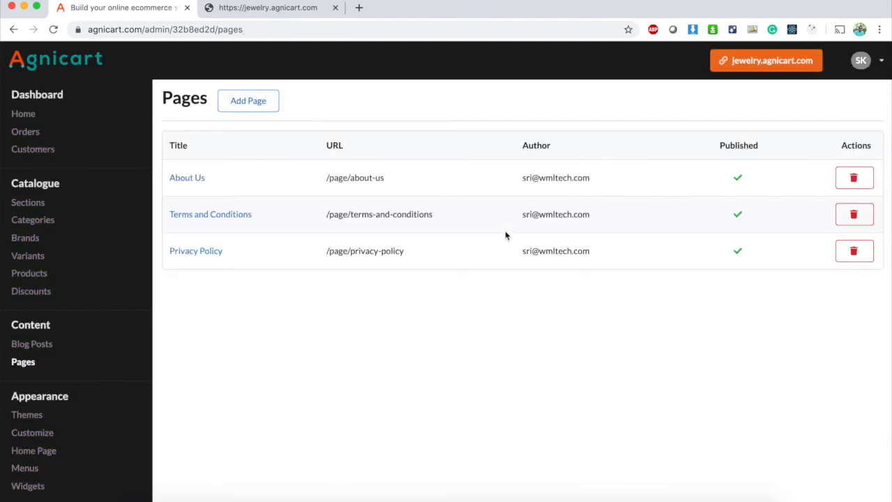
Start a new Footer Menu item of type Pages and link it to the Terms and Conditions page
scroll(32, 345, down, 3)
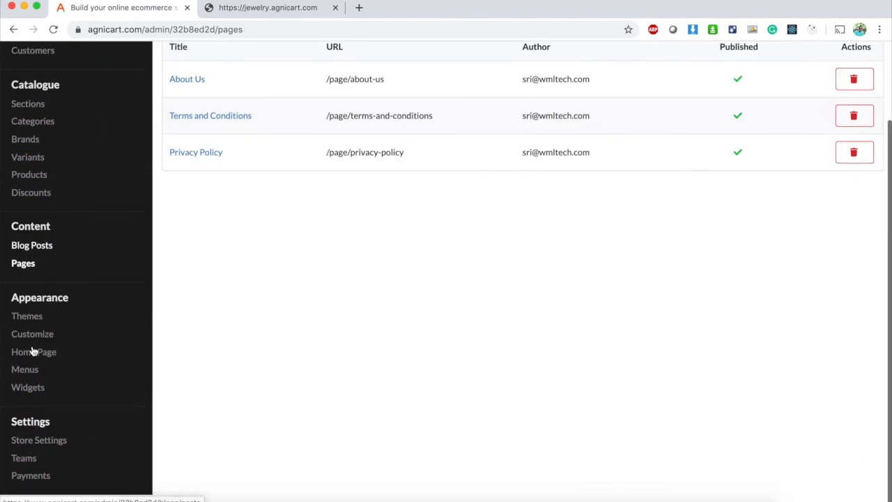
click(30, 377)
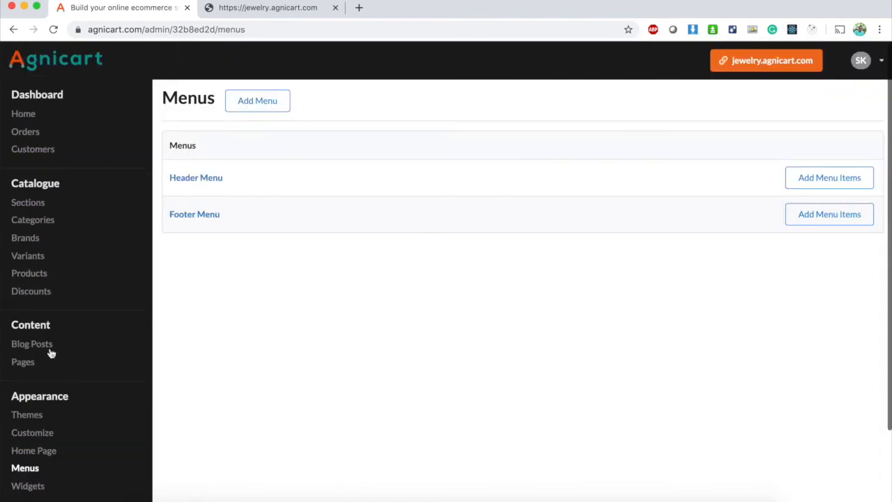
click(190, 214)
click(814, 110)
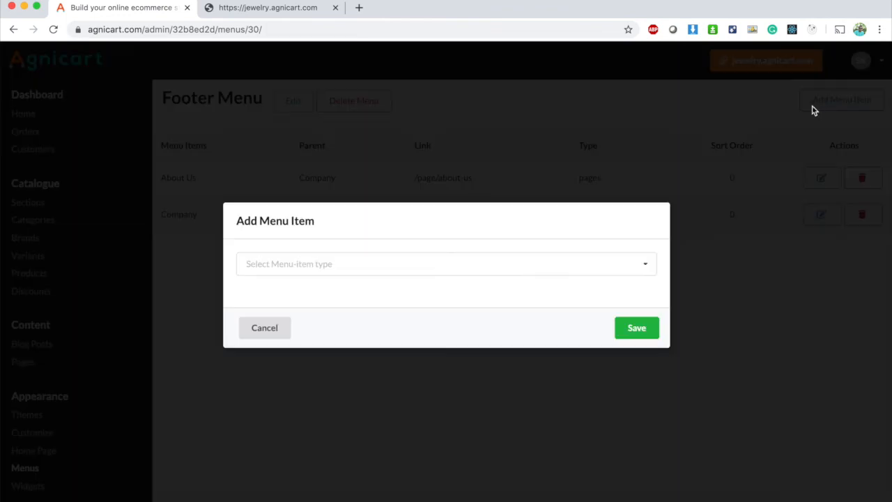
click(315, 265)
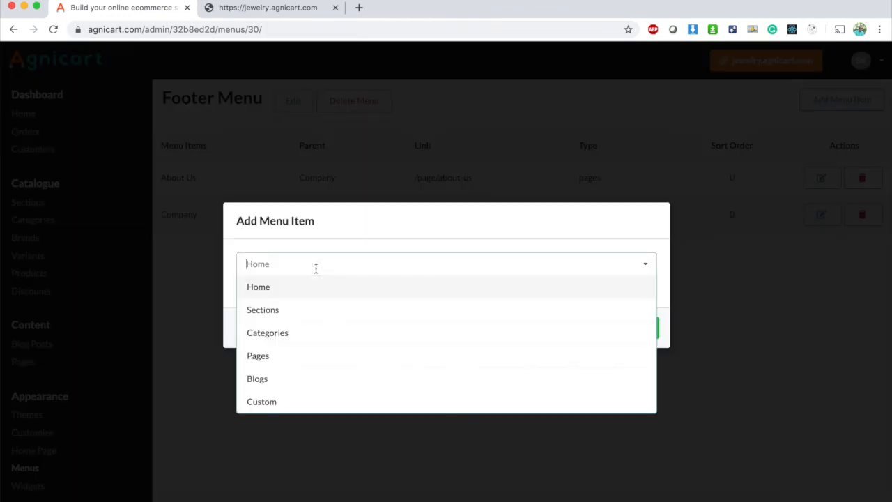
click(273, 357)
click(274, 233)
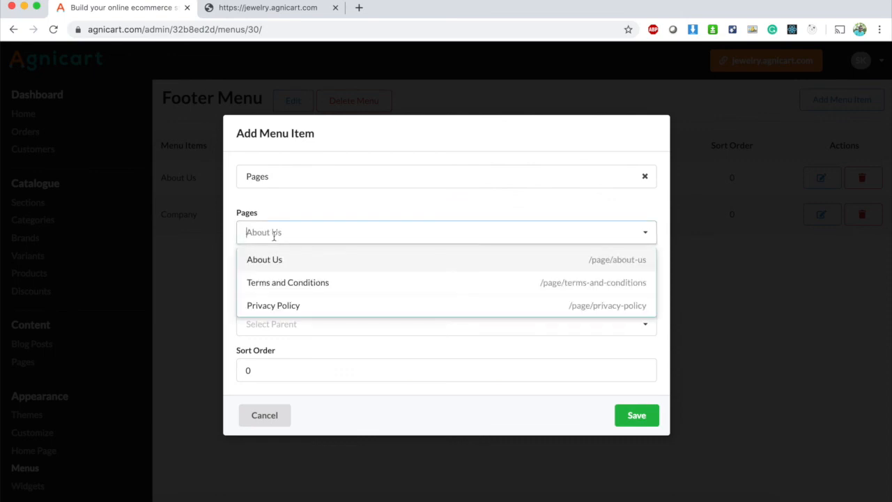
click(279, 283)
Title the new menu item Terms and Conditions, set its parent to Company, and save it
click(288, 277)
text(Terms and Conditions)
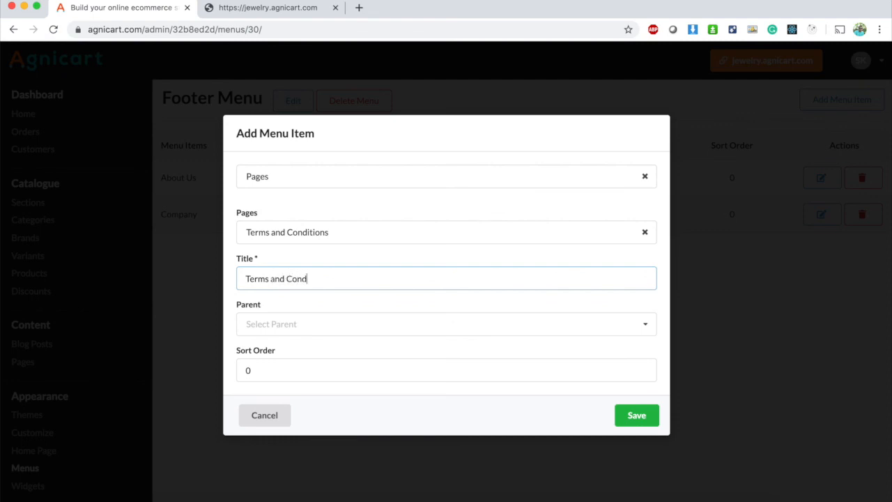
click(303, 326)
click(286, 370)
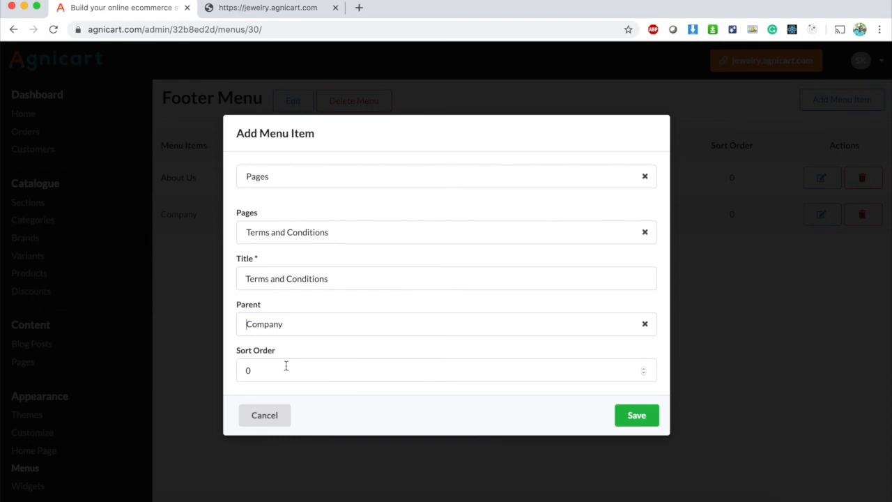
click(637, 419)
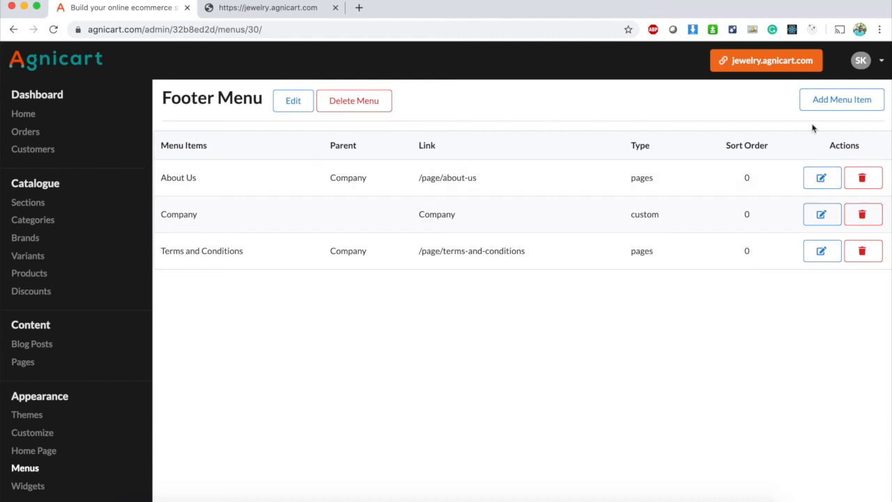
Add a Footer Menu item of type Pages linked to the Privacy Policy page, titled Privacy Policy, with Company as parent
click(842, 104)
click(303, 265)
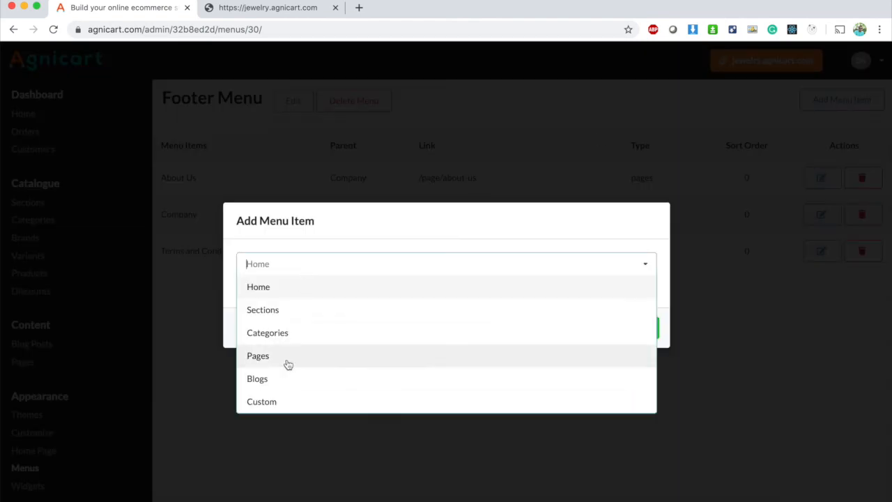
click(283, 359)
click(273, 232)
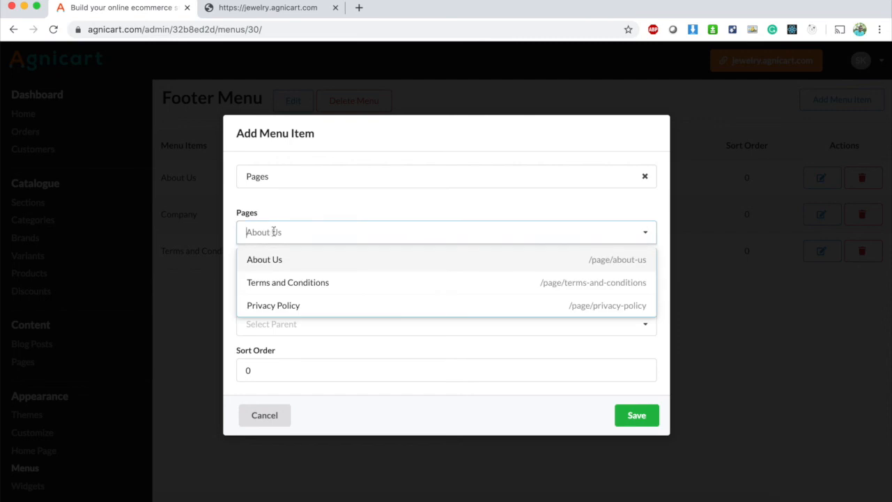
click(291, 304)
click(253, 280)
text(Privacy Policy)
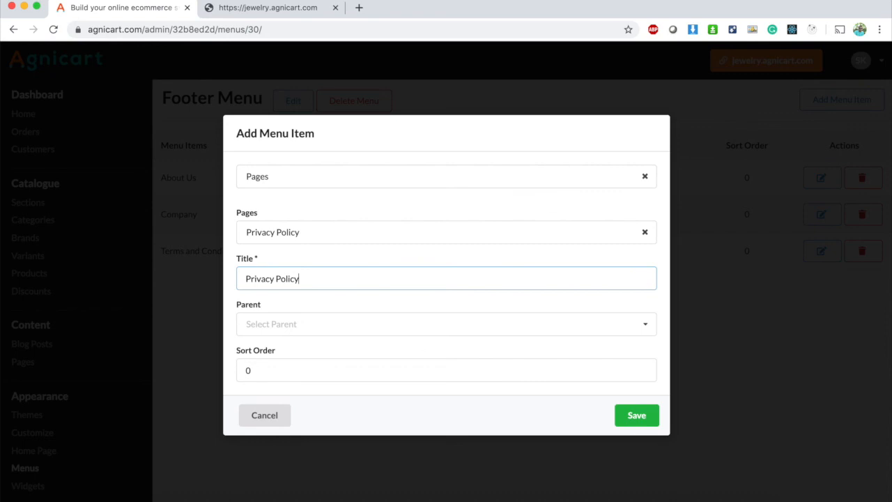
click(281, 323)
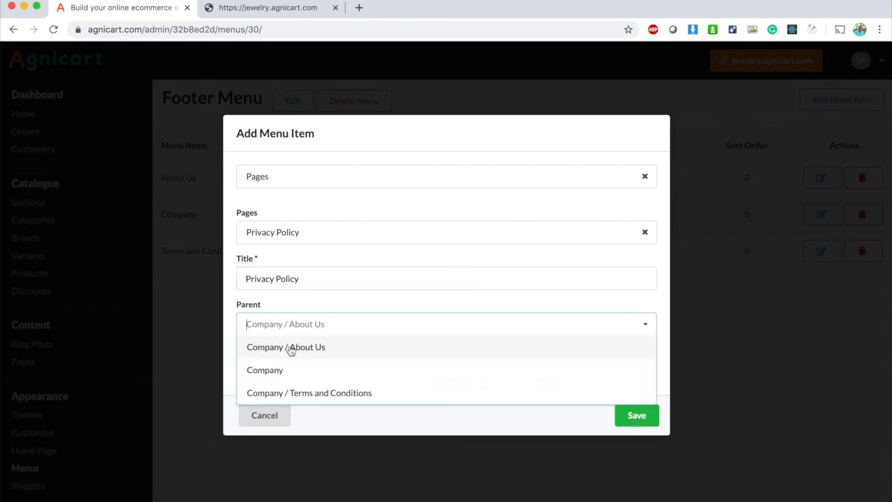
click(296, 370)
click(635, 418)
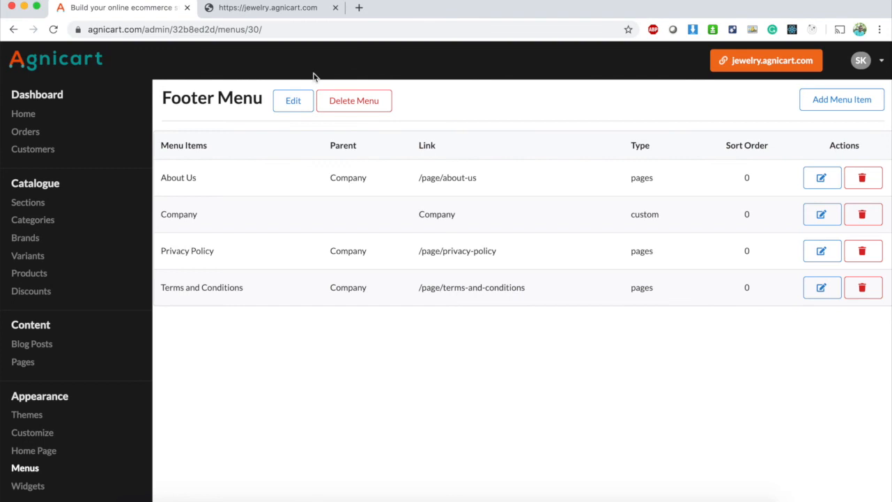
Reload the jewelry.agnicart.com storefront and try the footer's About Us and Privacy Policy links, returning to the home page after each
click(246, 9)
click(220, 26)
key(Return)
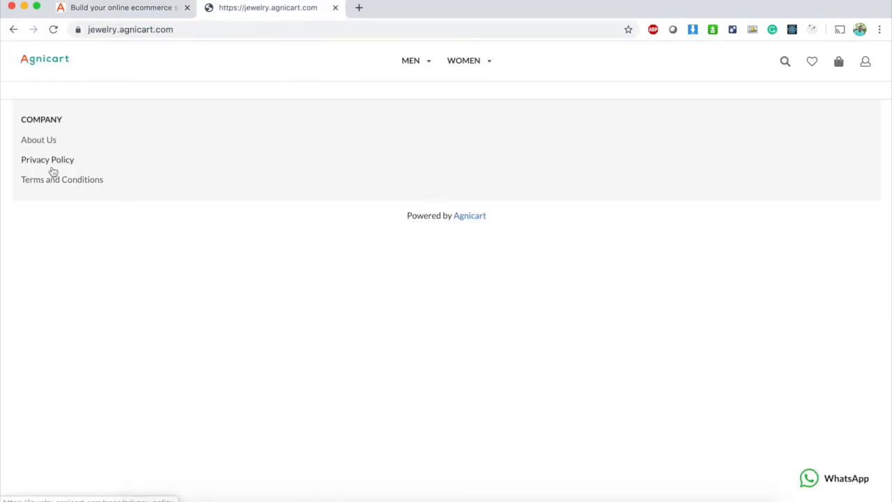
click(38, 142)
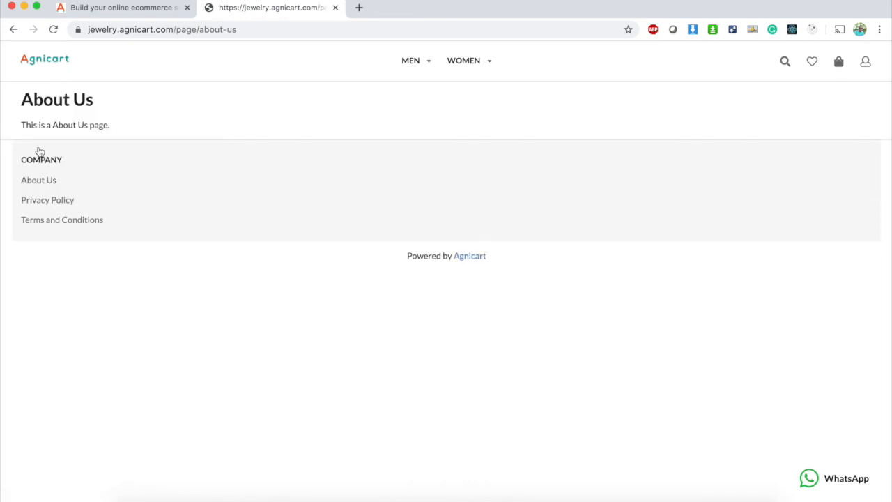
click(16, 33)
click(59, 166)
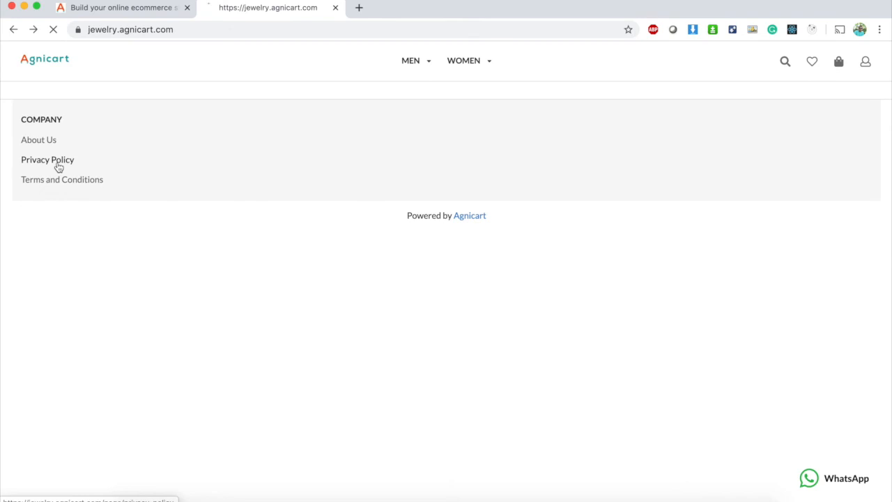
click(10, 32)
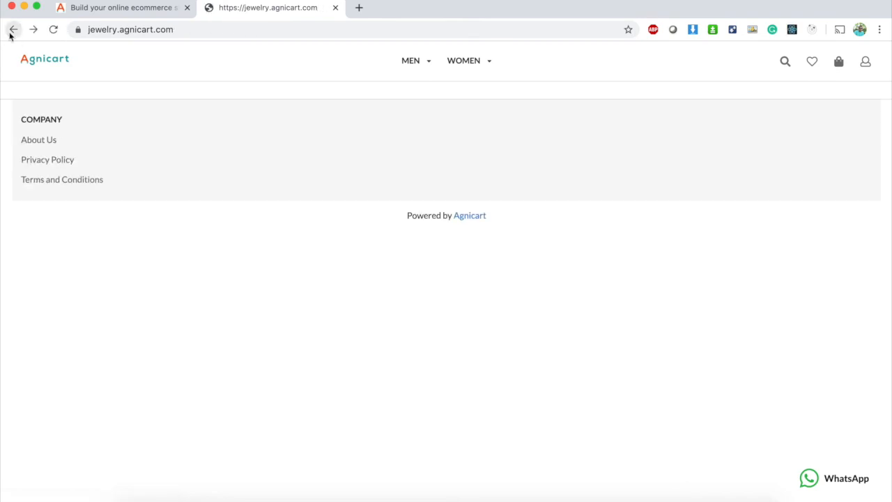